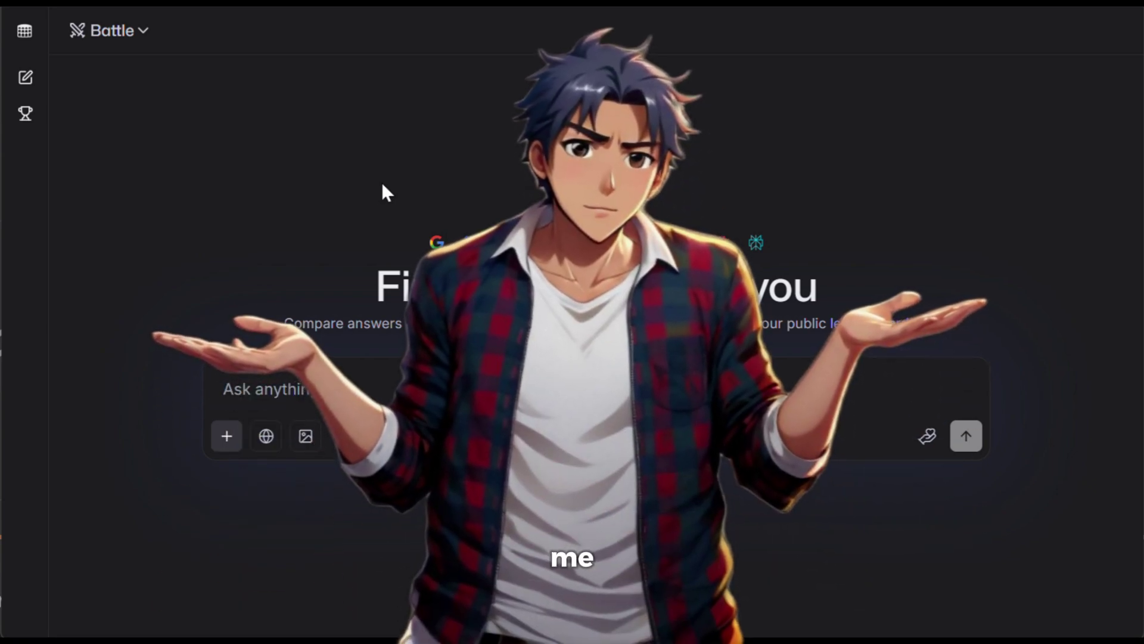
Change the chat mode from Battle to Direct Chat so a single model answers
click(133, 34)
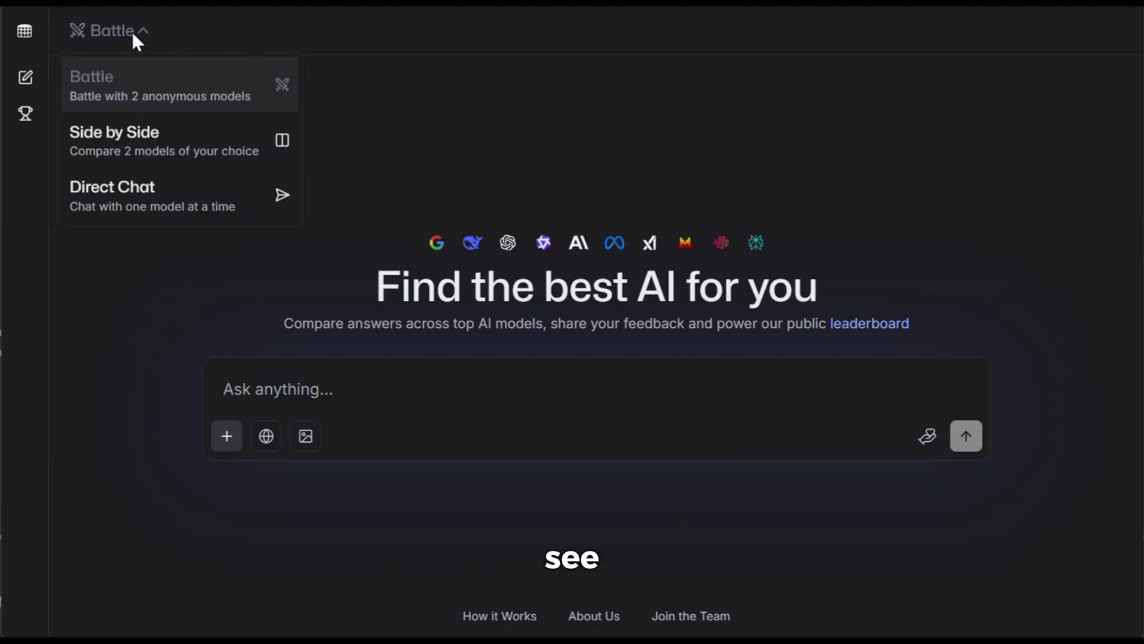
click(184, 95)
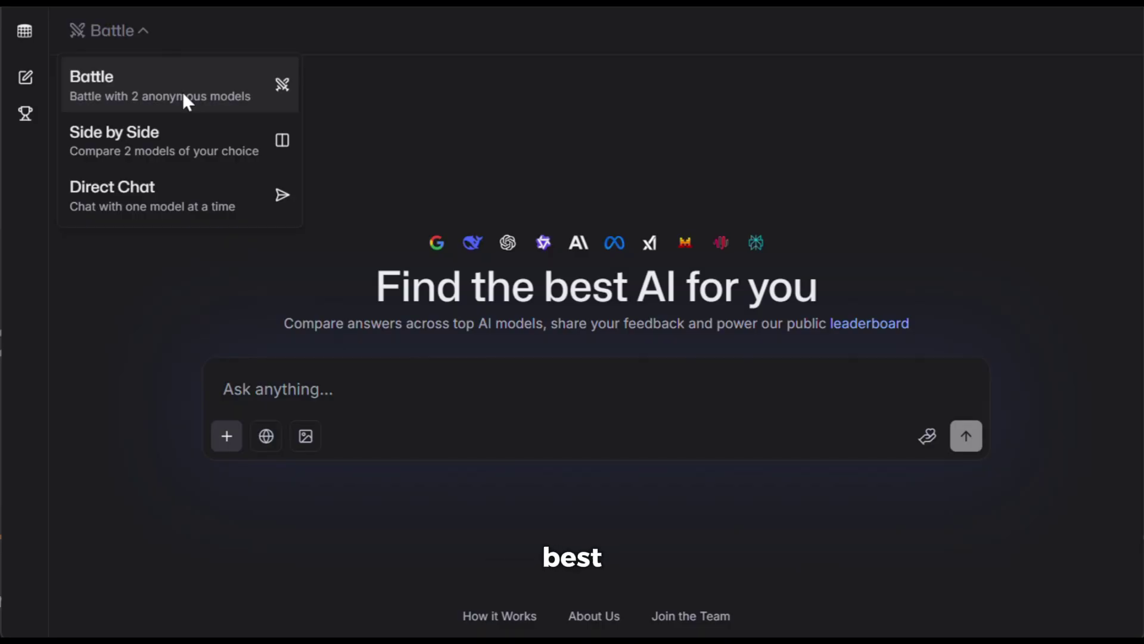
click(214, 208)
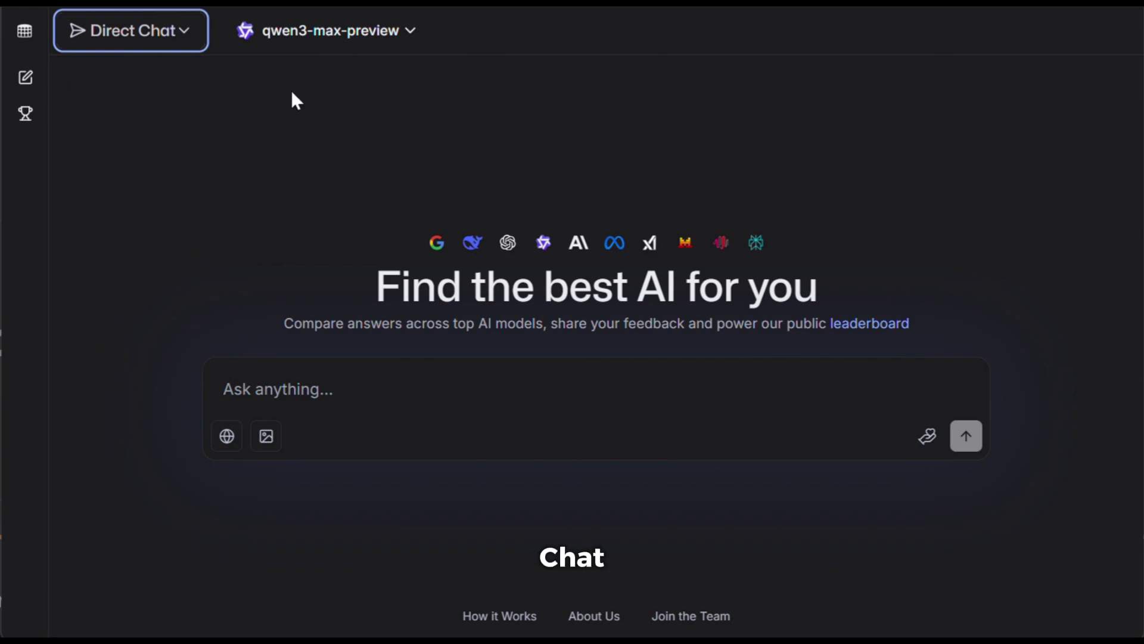
click(364, 42)
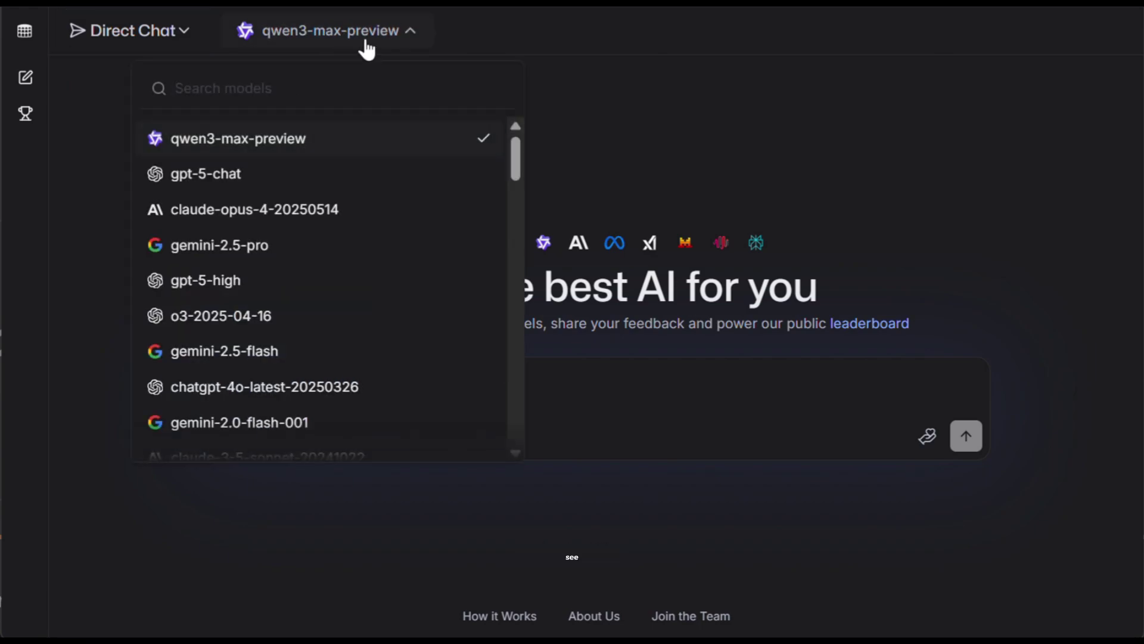
scroll(434, 240, down, 1)
scroll(434, 241, down, 5)
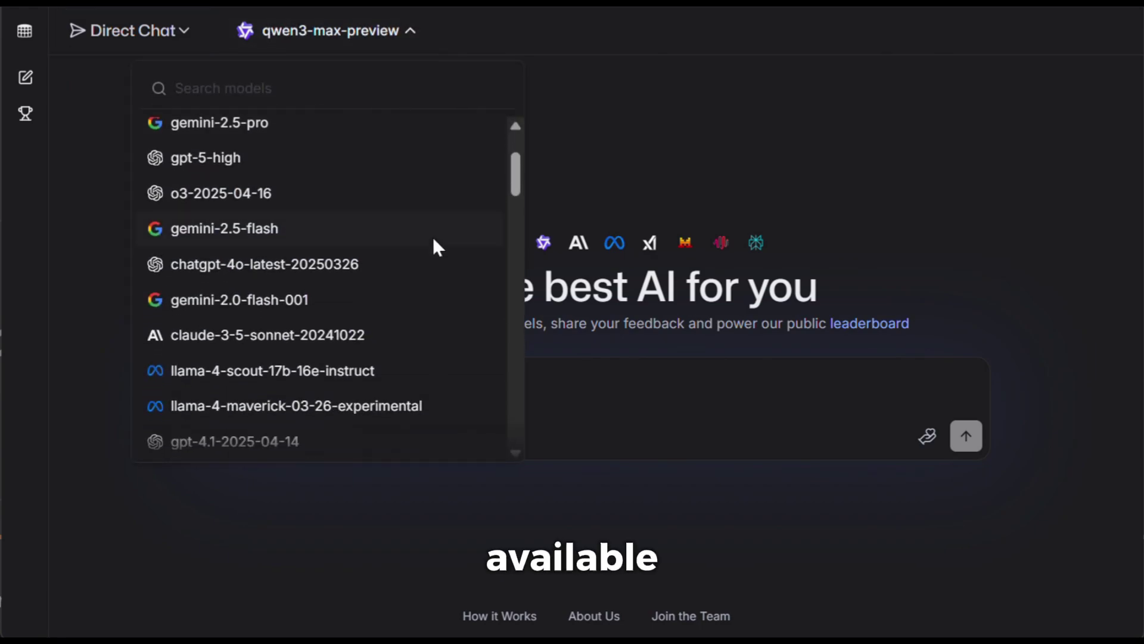
scroll(434, 240, down, 15)
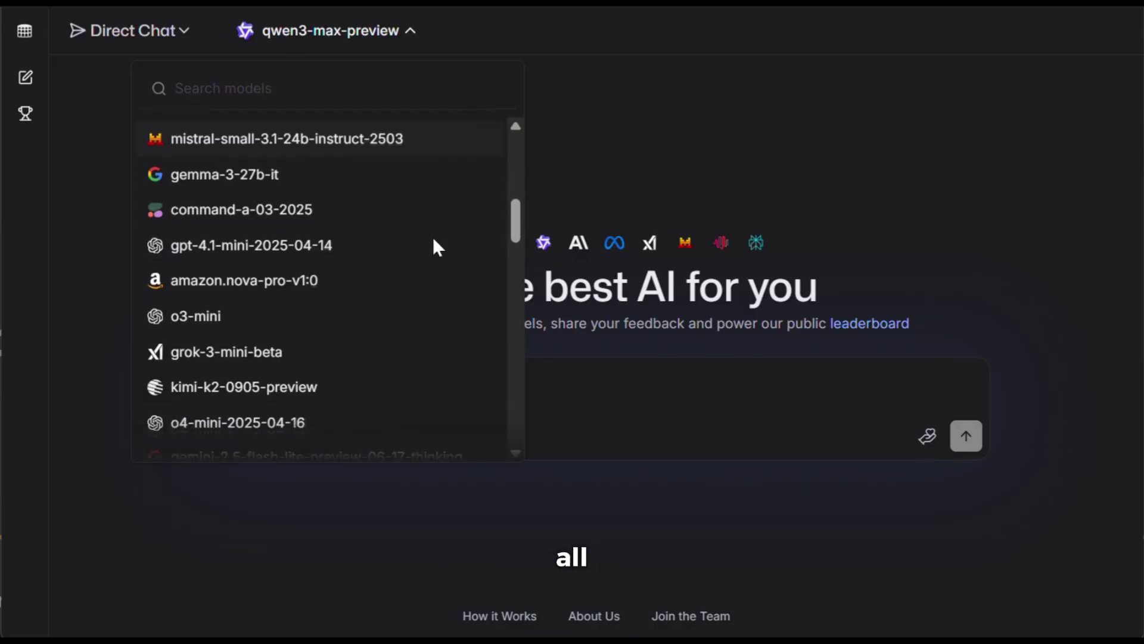
scroll(433, 237, down, 5)
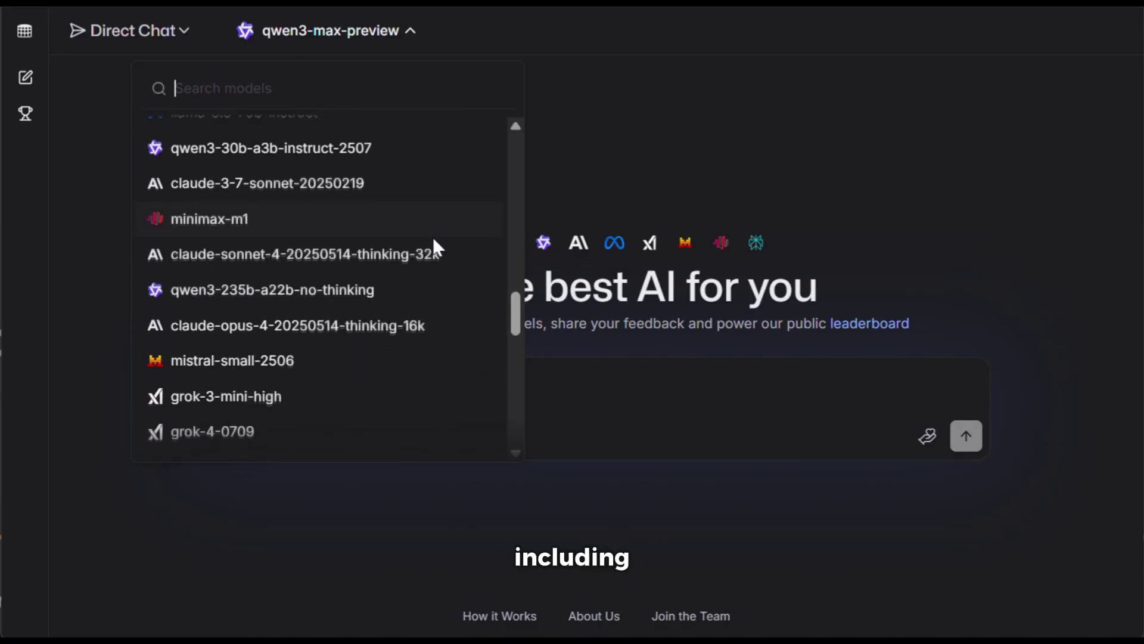
scroll(432, 237, up, 10)
scroll(433, 240, up, 10)
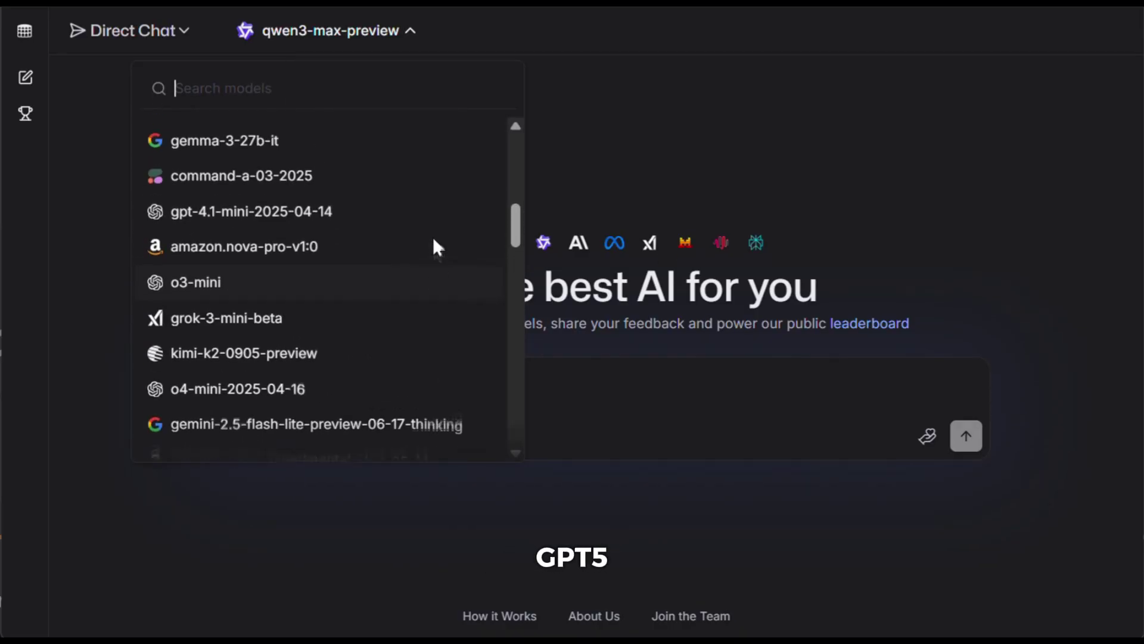
scroll(433, 240, up, 2)
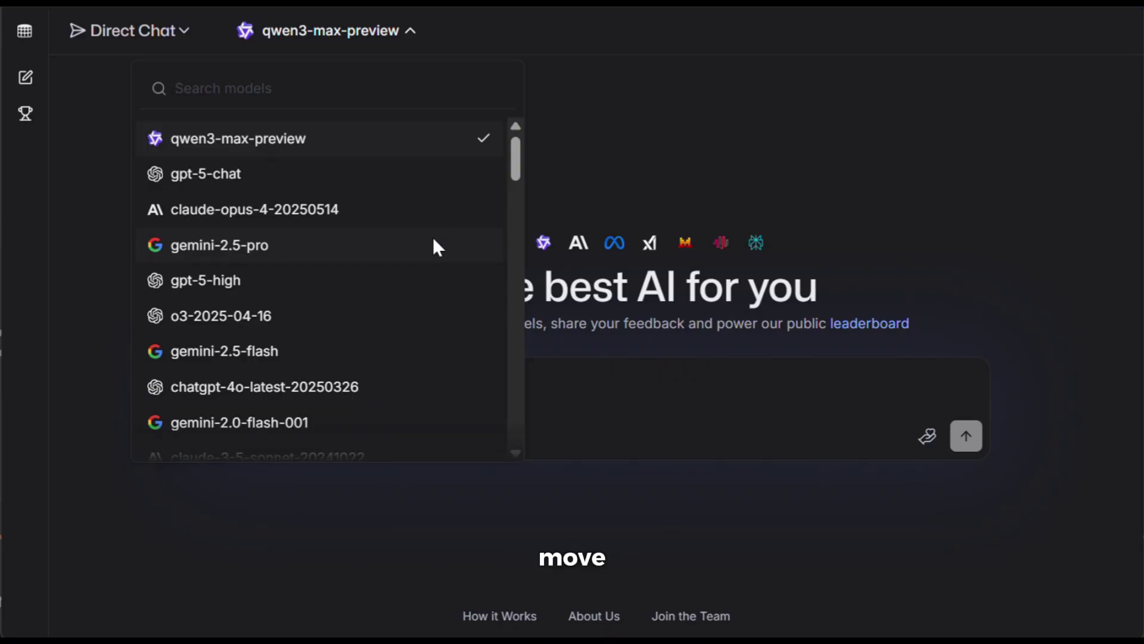
Turn on Image mode and choose seedream-4-2k as the image model
click(698, 145)
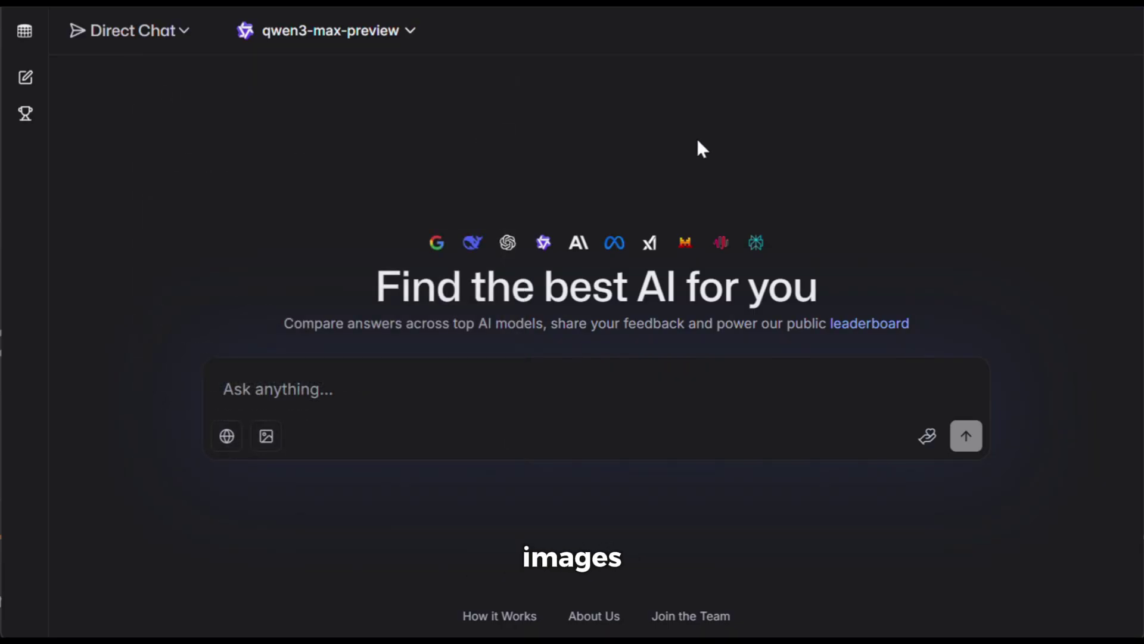
click(266, 438)
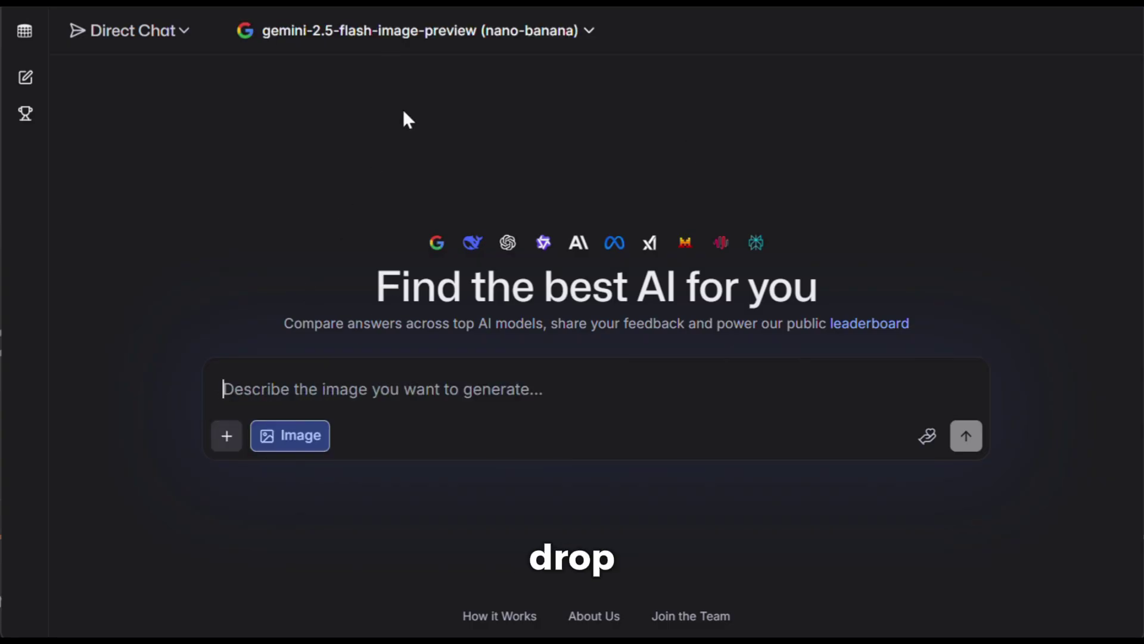
click(506, 33)
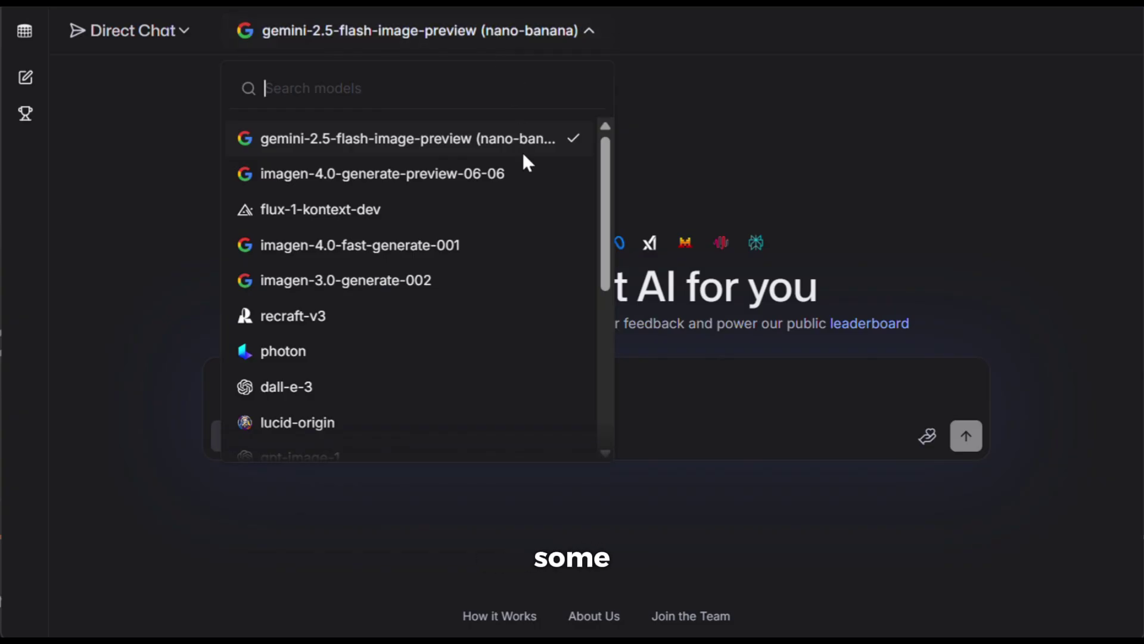
scroll(534, 277, down, 3)
scroll(535, 274, down, 2)
scroll(534, 274, up, 5)
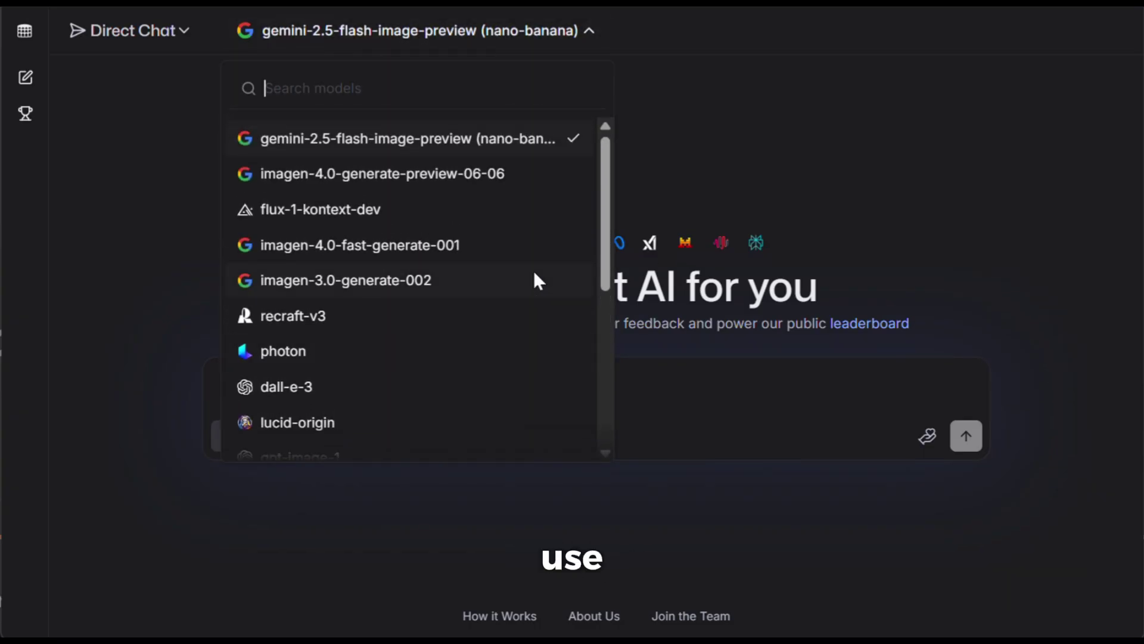
scroll(534, 271, down, 5)
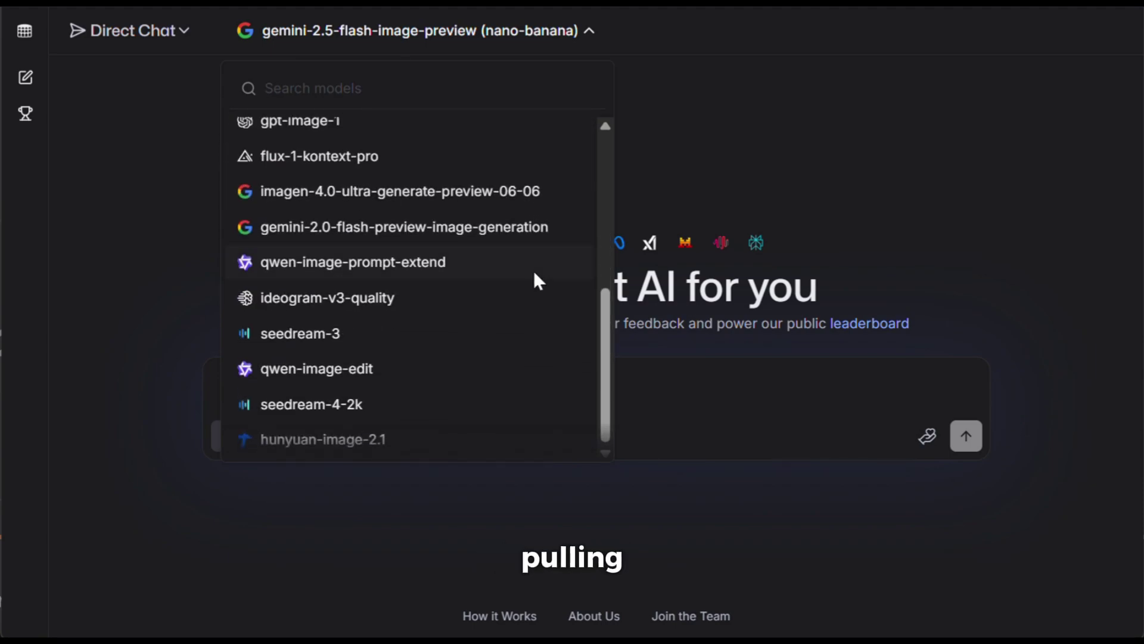
click(451, 411)
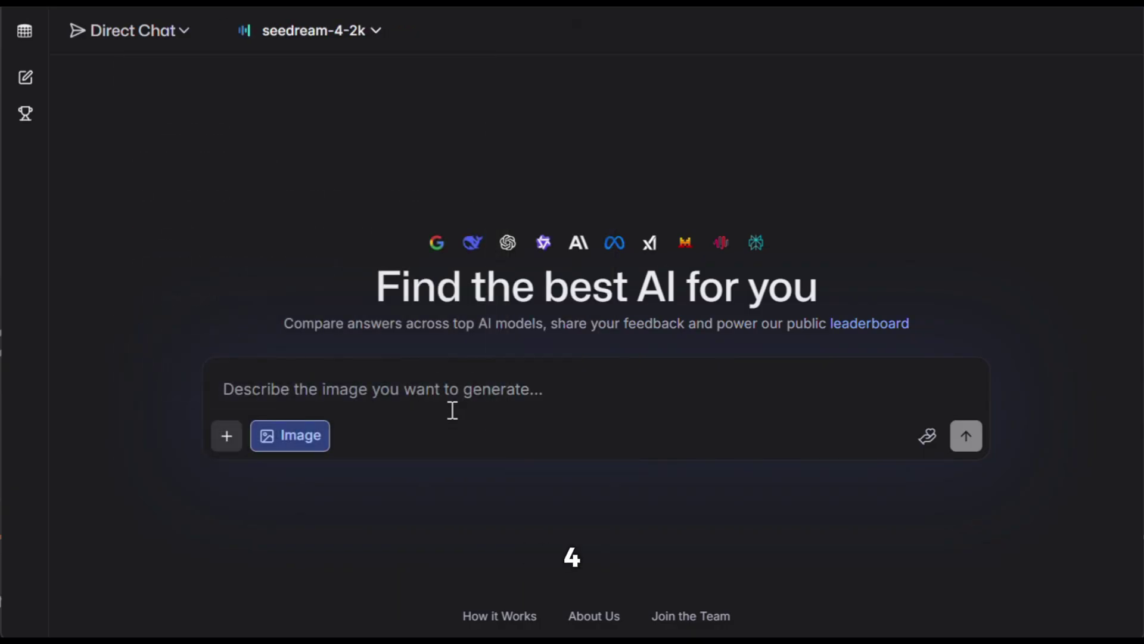
Paste the cinematic Spider-Man-on-a-rainy-skyscraper-edge prompt and send it to seedream-4-2k
click(497, 393)
text(Cinematic shot of Spider-Man, standing on skyscraper edge in rain, city lights glowing below, Snyder-style dramatic lighting, epic emotional tone.)
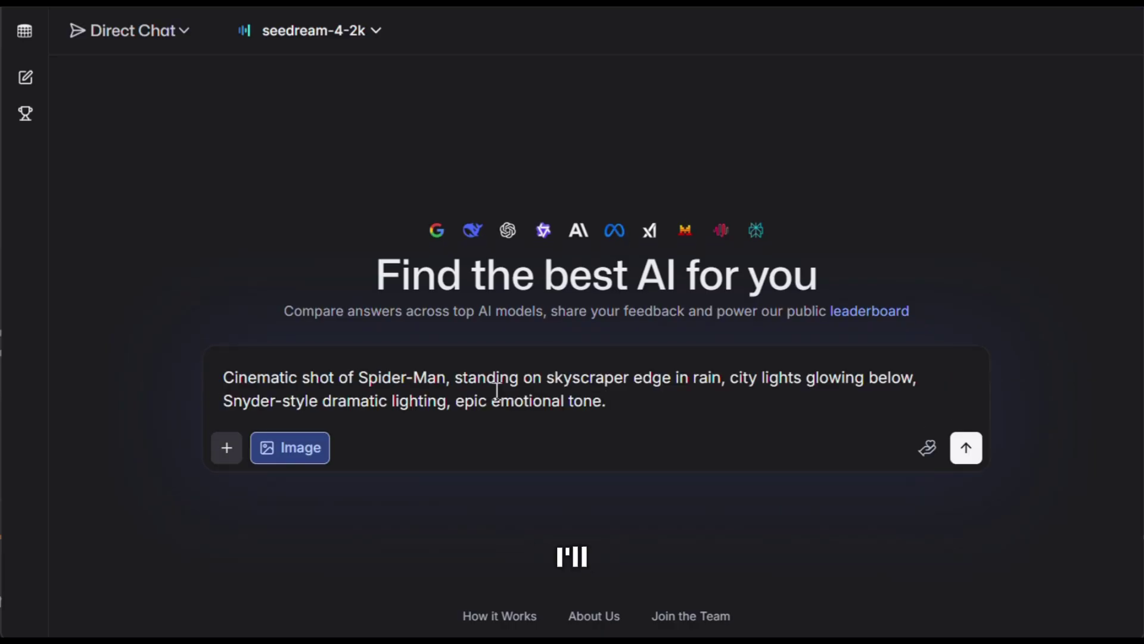
key(Return)
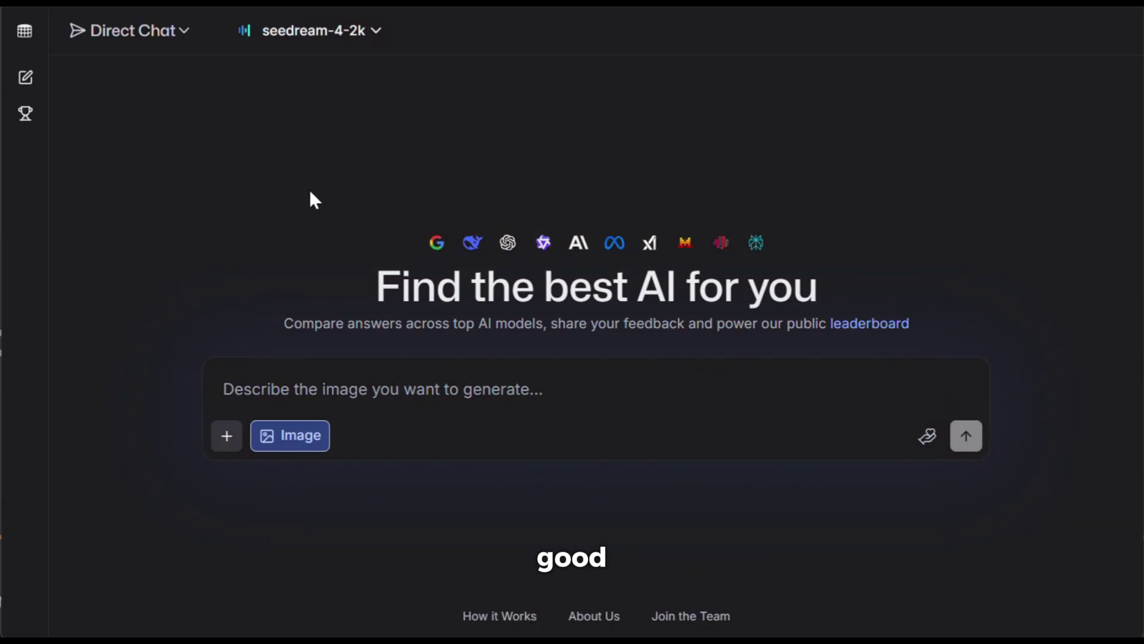
Attach the woman's photo and send 'she is dressed as super woman' for editing
click(233, 447)
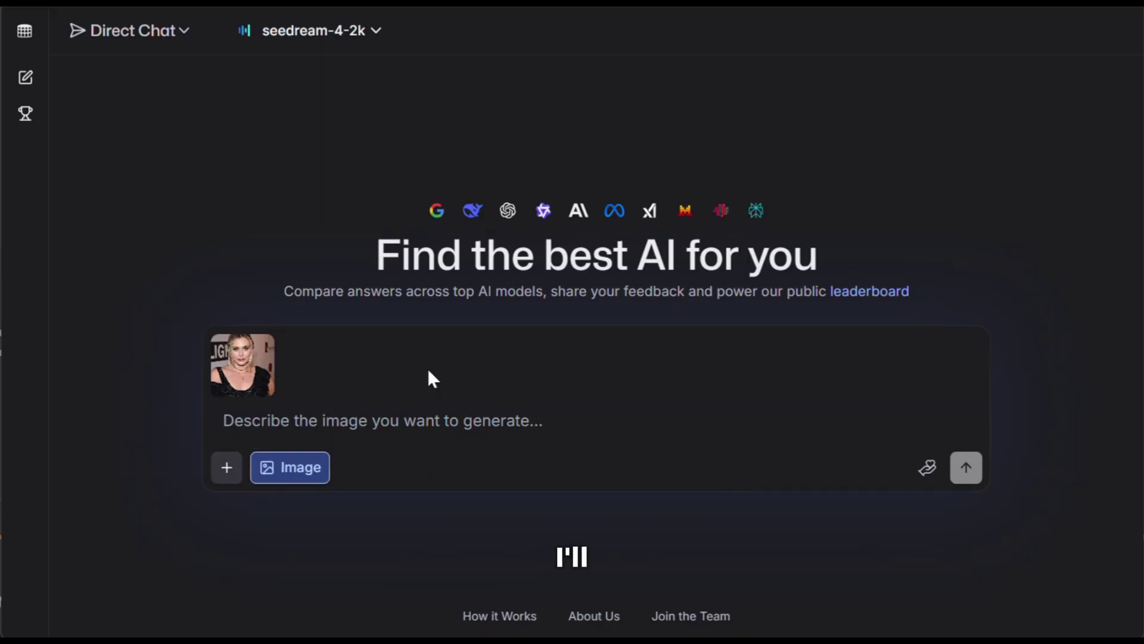
text(she is dr)
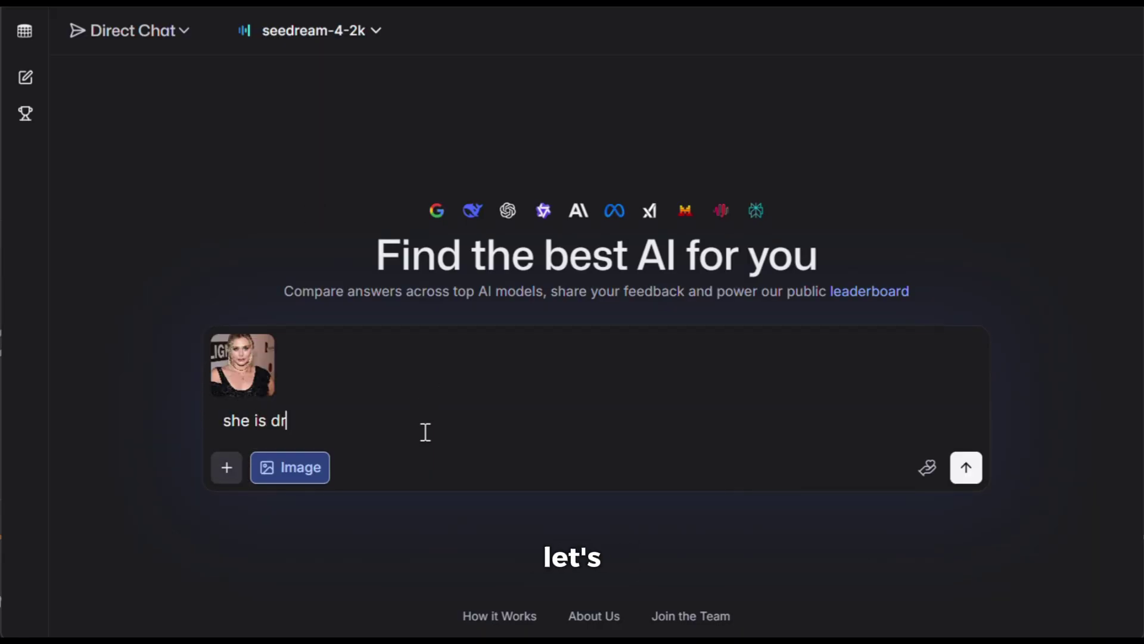
text(essed as super woman)
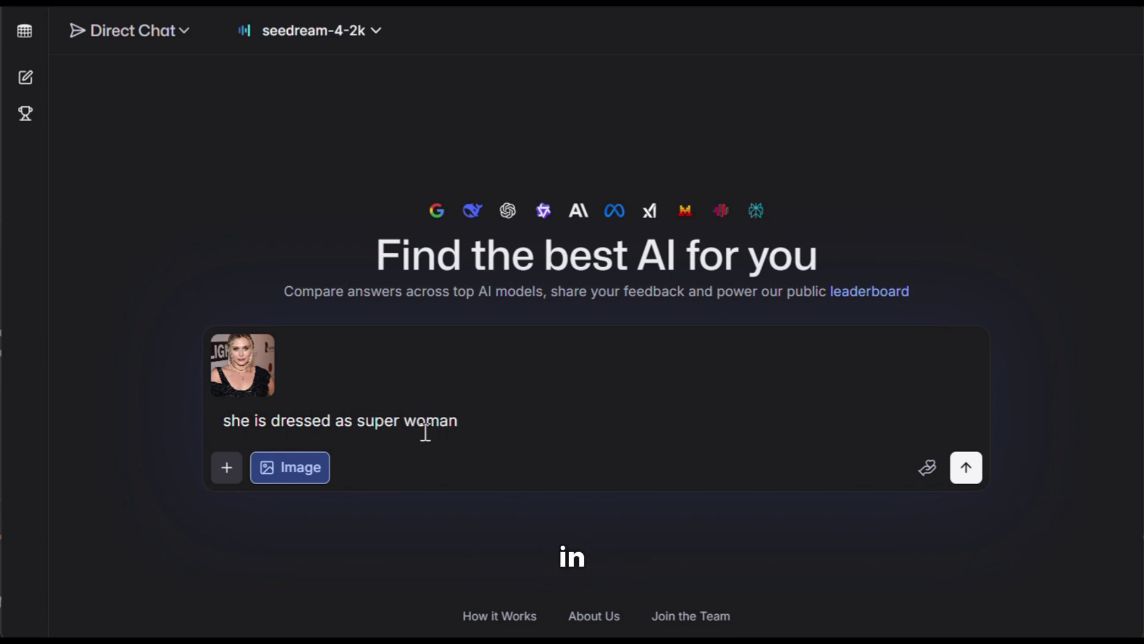
key(Return)
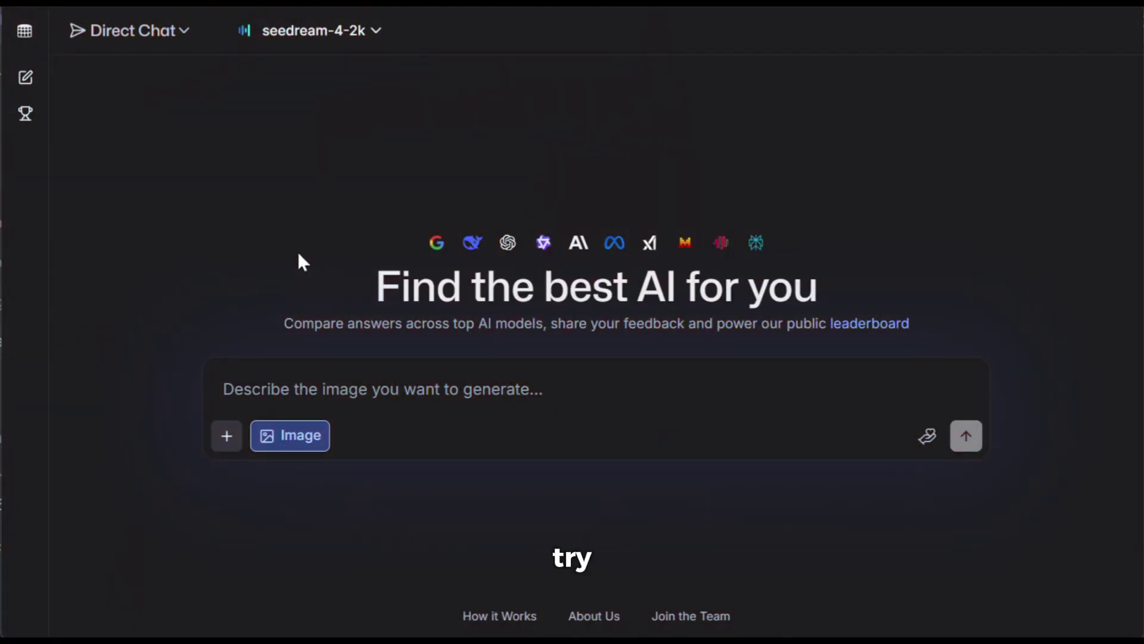
Attach the Super Woman image and send the rainy-window, golden-light, worried-expression prompt
click(227, 436)
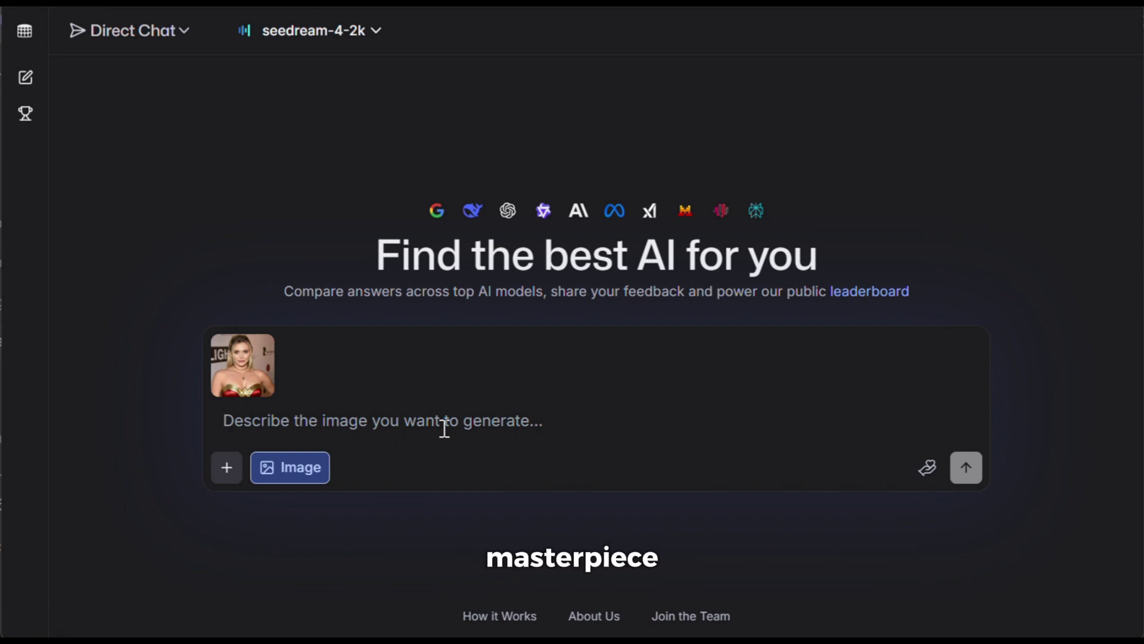
text(Cinematic shot of her, standing by a rainy window, soft golden light inside, worried expression, emotional atmosphere, Snyder-style tone.)
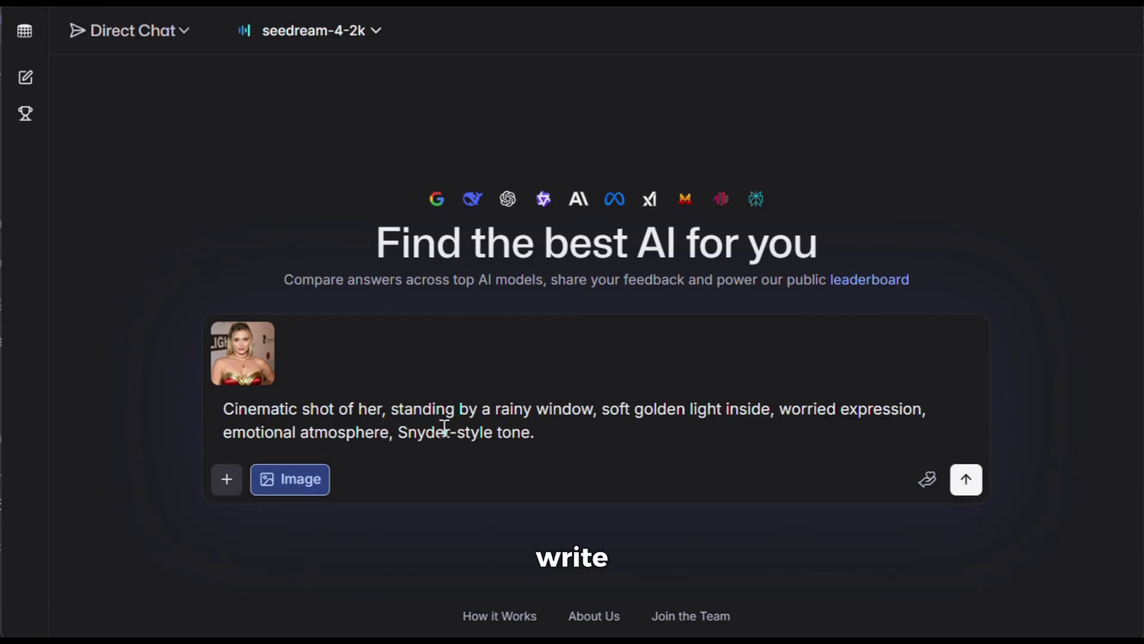
key(Return)
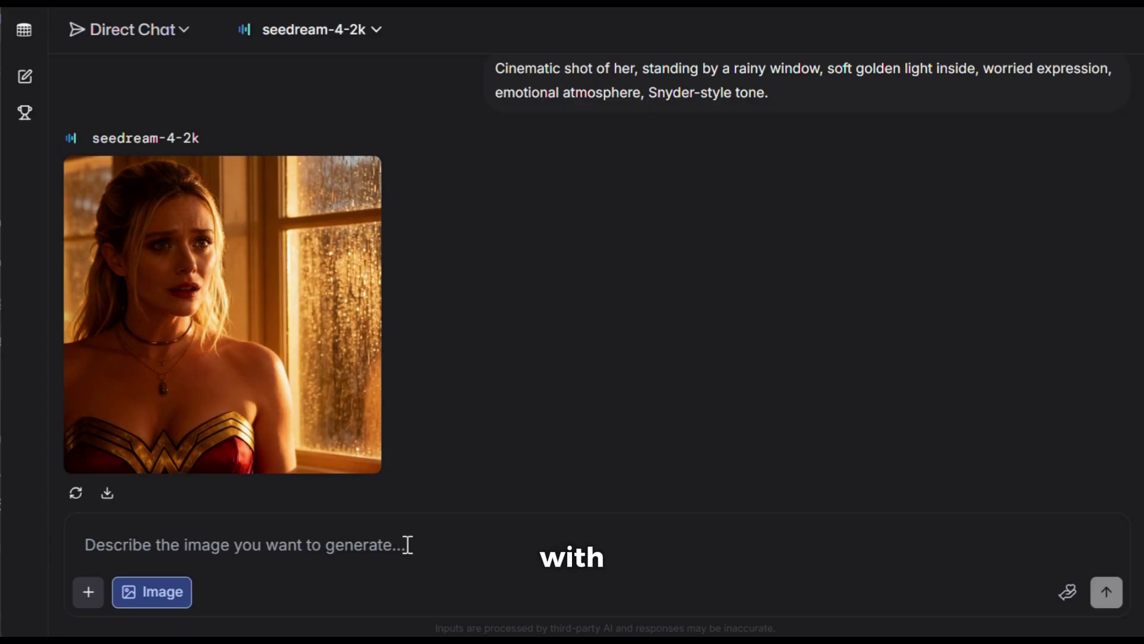
Send 'she is wearing a white t shirt' and view the regenerated image full size
text(she is wea)
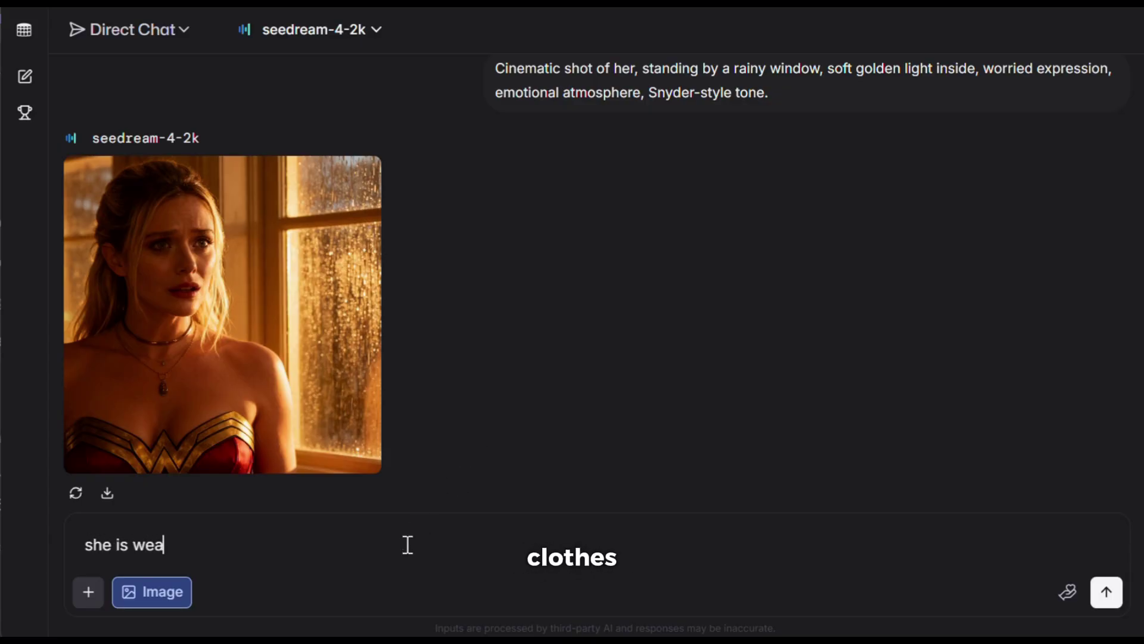
text(ring a shhite t shirt)
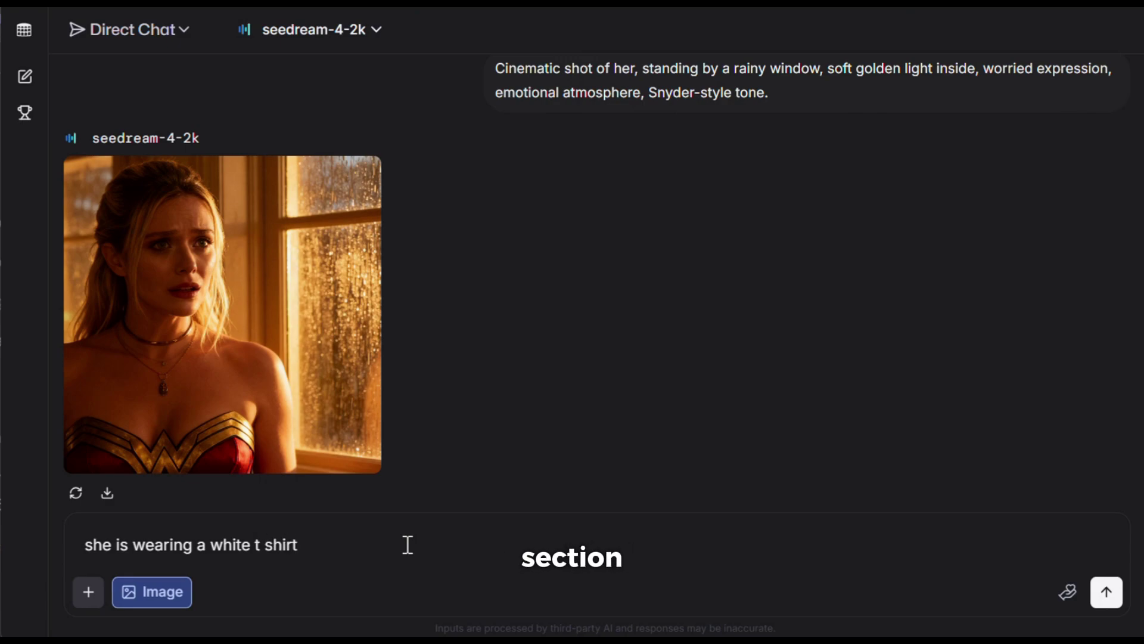
key(Return)
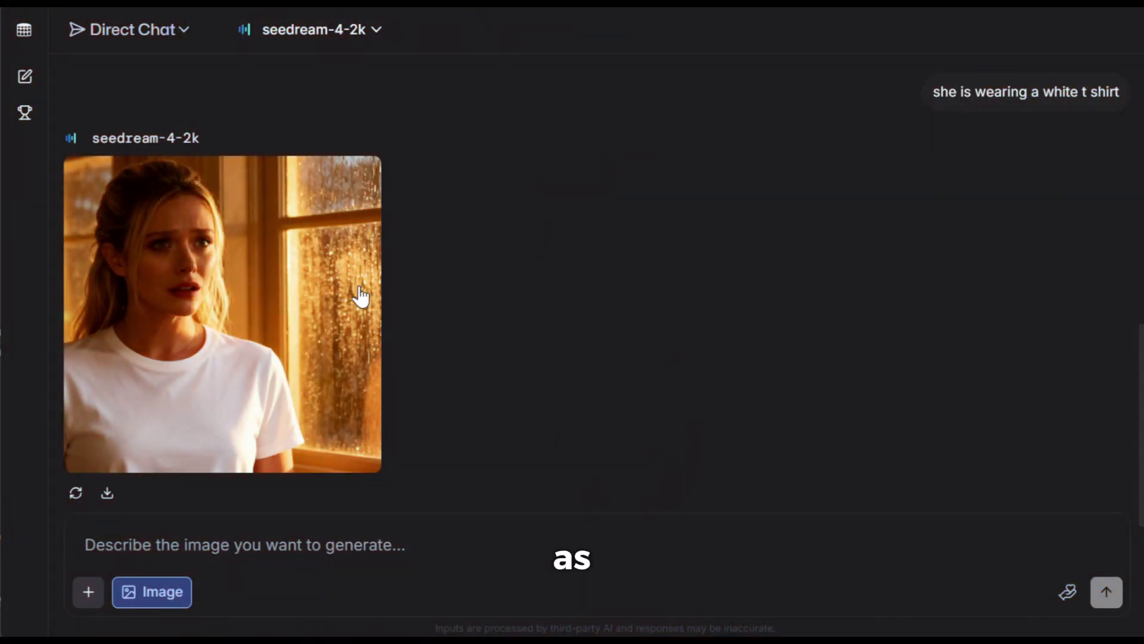
click(361, 295)
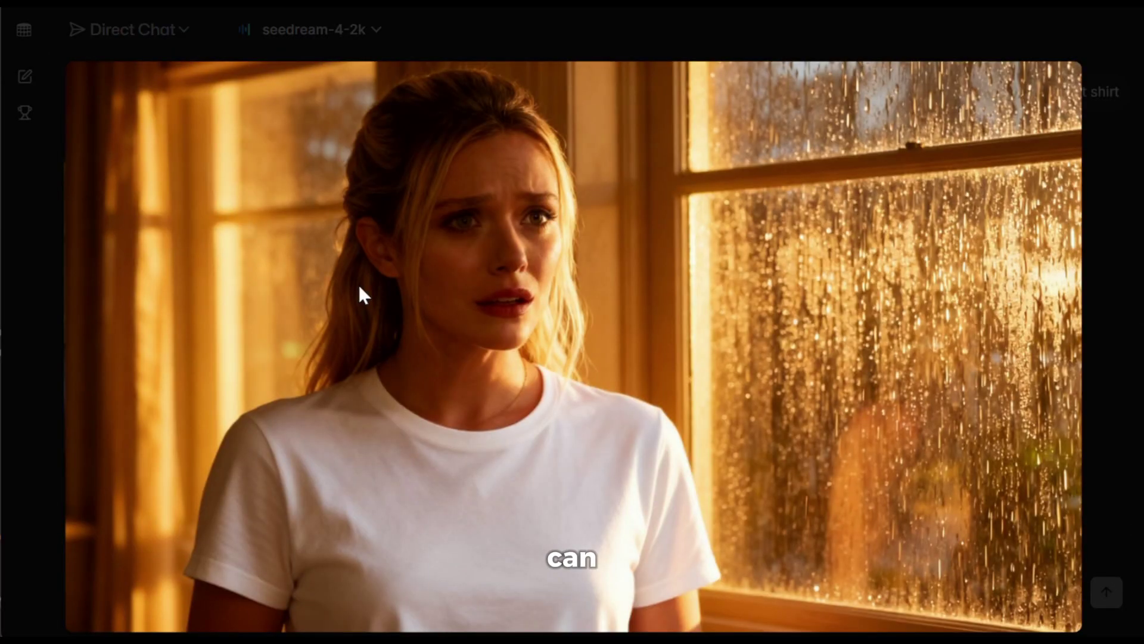
click(1092, 247)
scroll(738, 309, up, 5)
scroll(737, 309, up, 2)
scroll(737, 308, down, 6)
scroll(737, 308, up, 5)
scroll(737, 308, down, 5)
scroll(737, 308, down, 1)
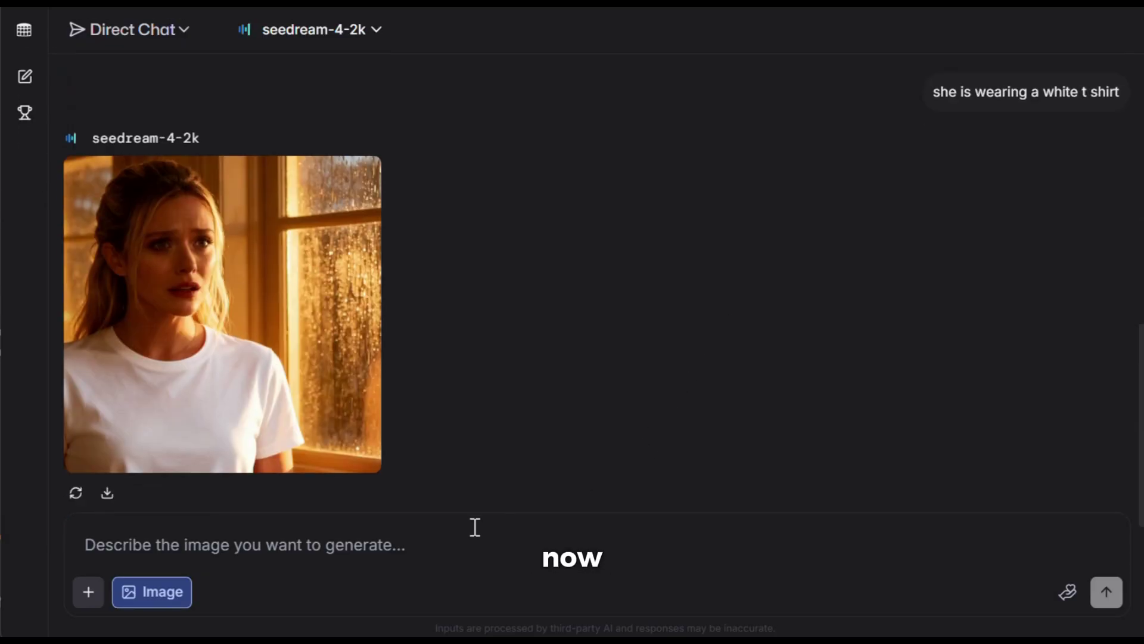
Send 'she is wearing a black leather jacket' and view the resulting image full size
click(436, 544)
text(she is wearing a black lethe)
key(BackSpace)
key(BackSpace)
key(BackSpace)
key(BackSpace)
text(ather lacket)
key(Return)
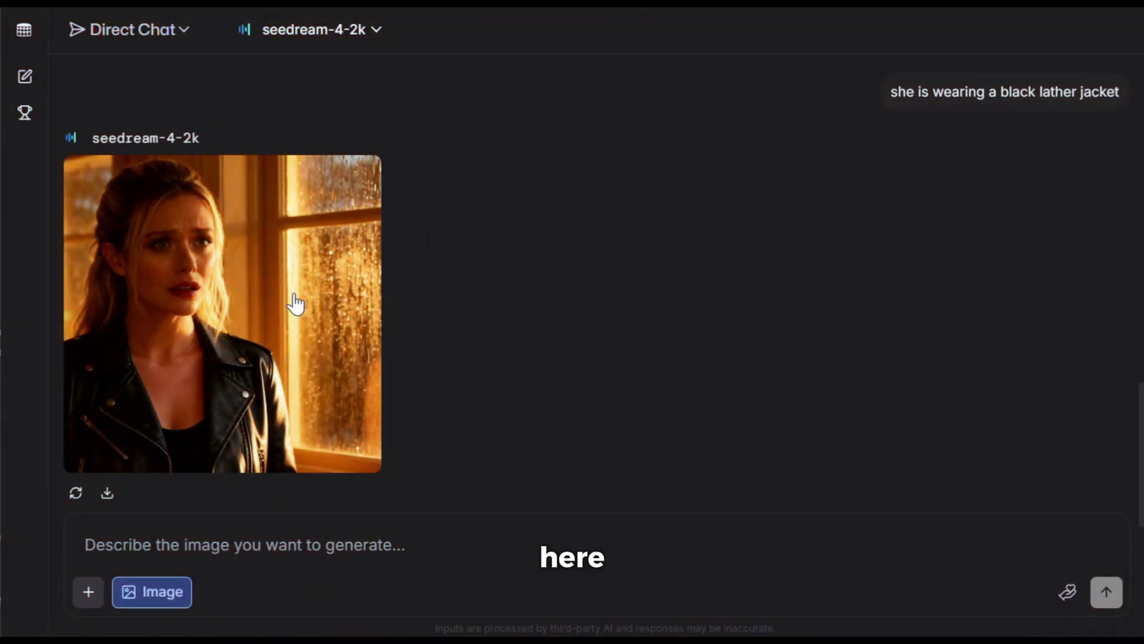
click(295, 304)
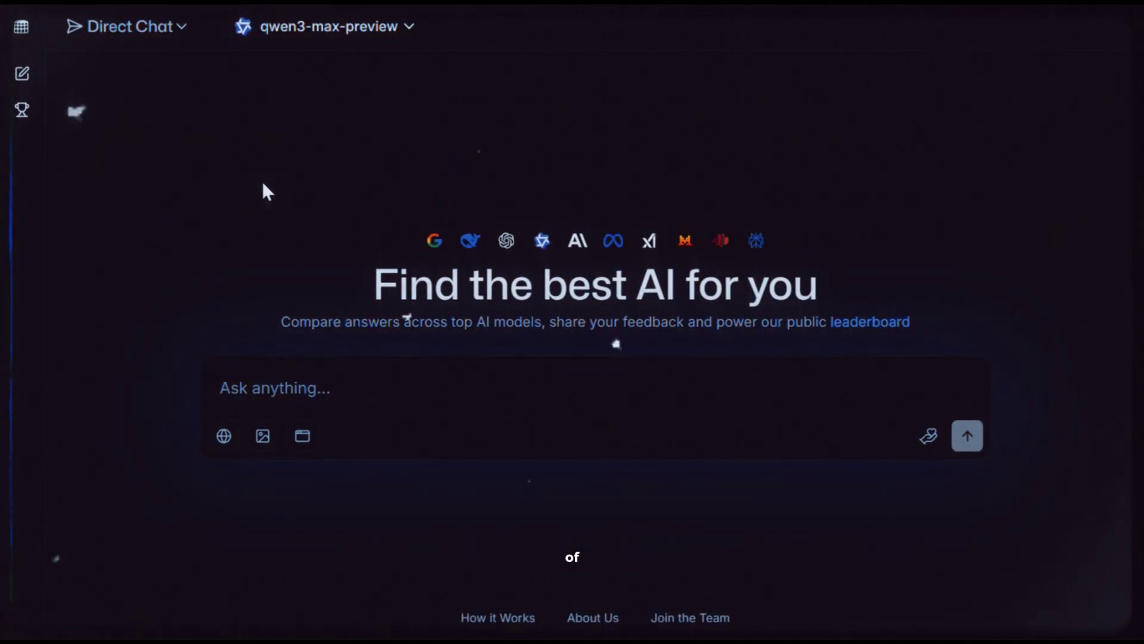
Switch to Image mode with gemini-2.5-flash-image-preview (nano-banana) and browse the image models
click(387, 26)
scroll(369, 238, down, 10)
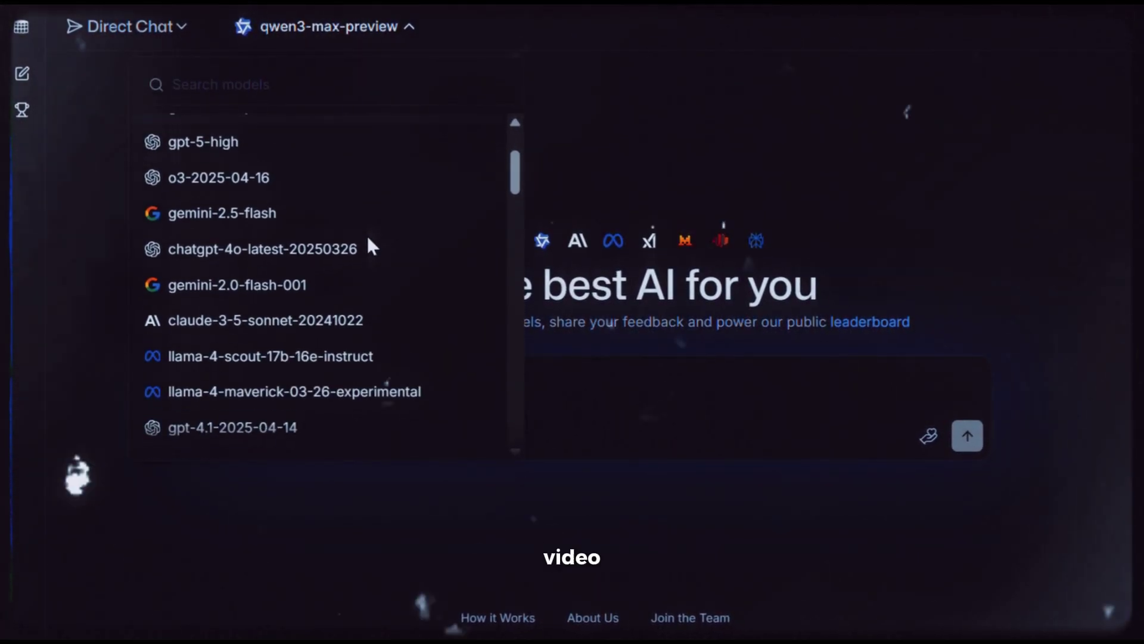
scroll(369, 239, down, 15)
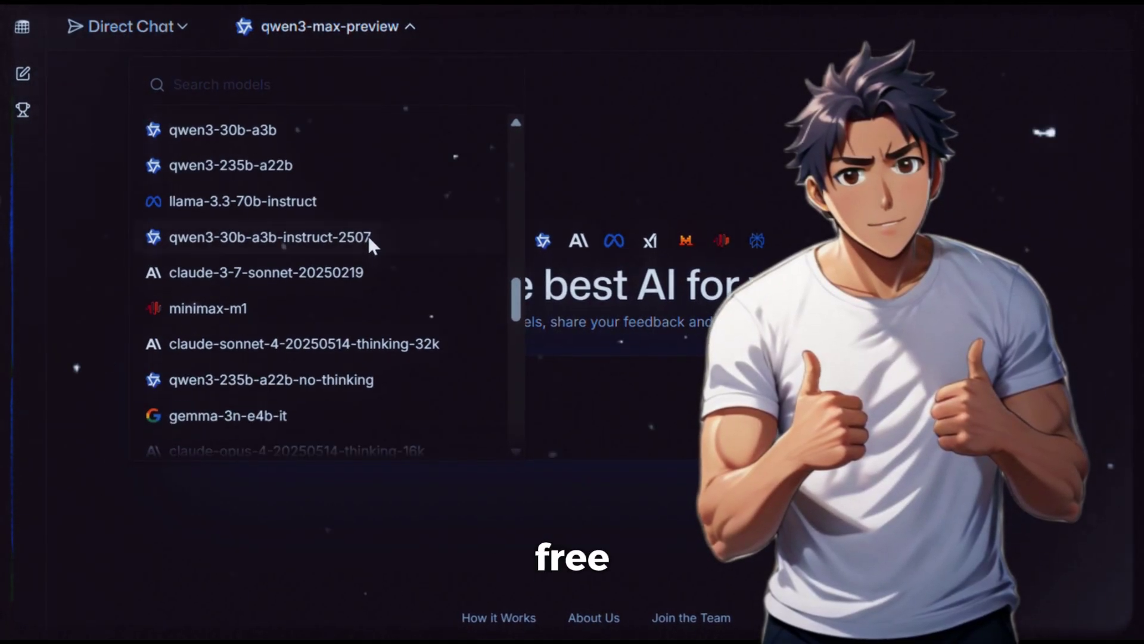
click(617, 220)
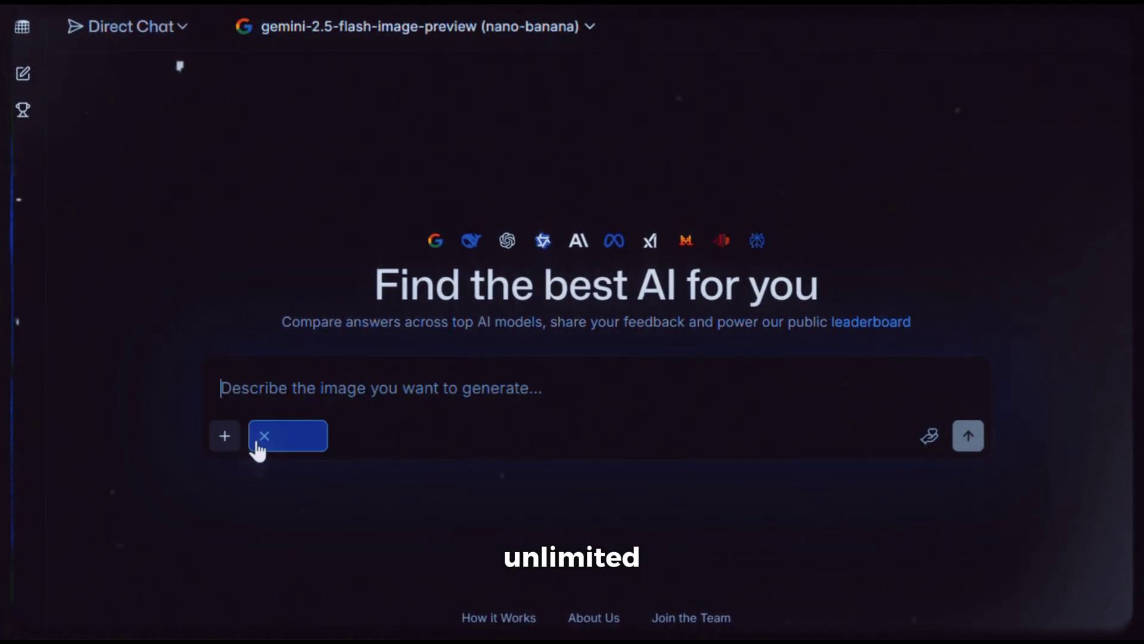
click(260, 438)
click(401, 30)
scroll(428, 270, down, 5)
scroll(427, 270, up, 8)
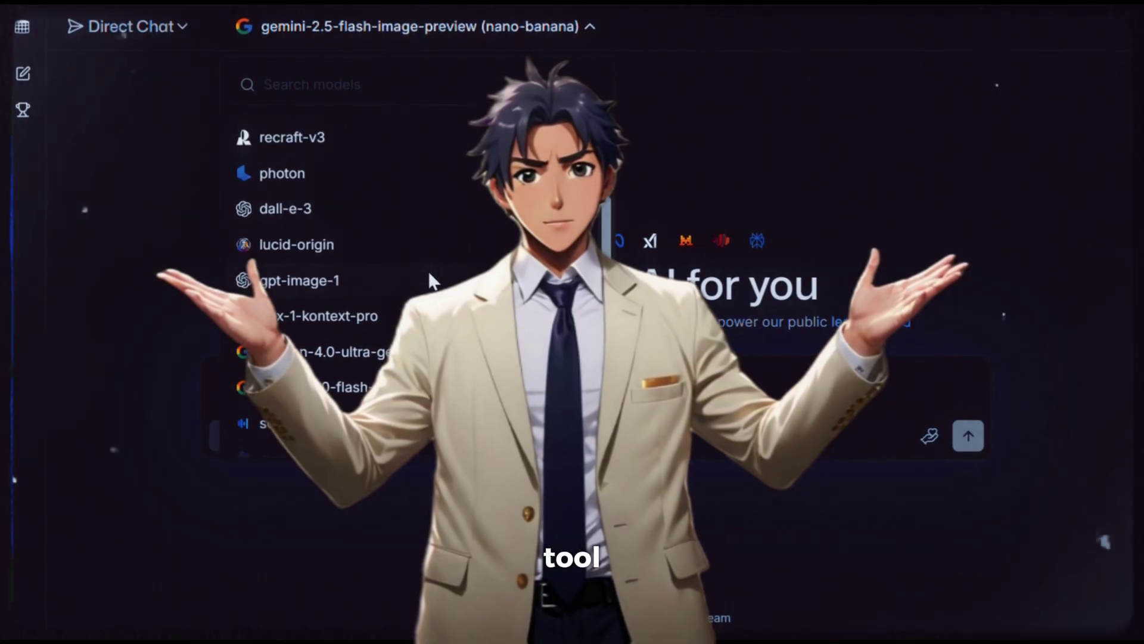